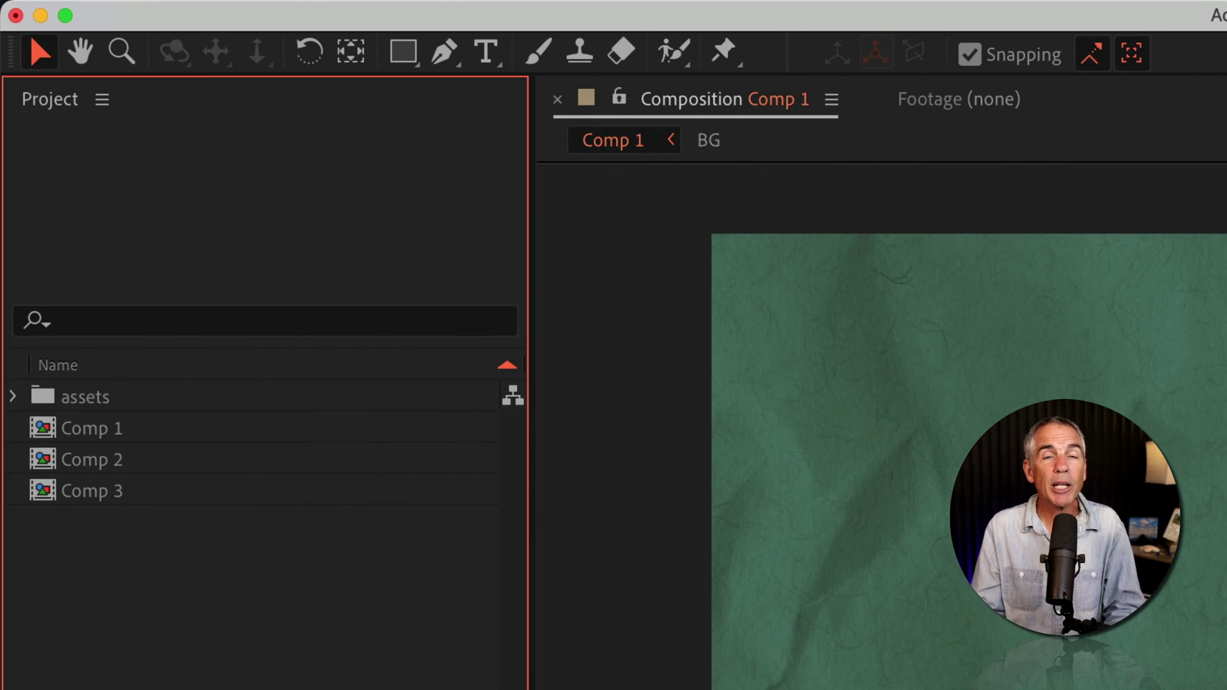
# Step: Select Comp 1 in the Project panel to show its 'Set Poster Time' title-card thumbnail
pyautogui.click(101, 436)
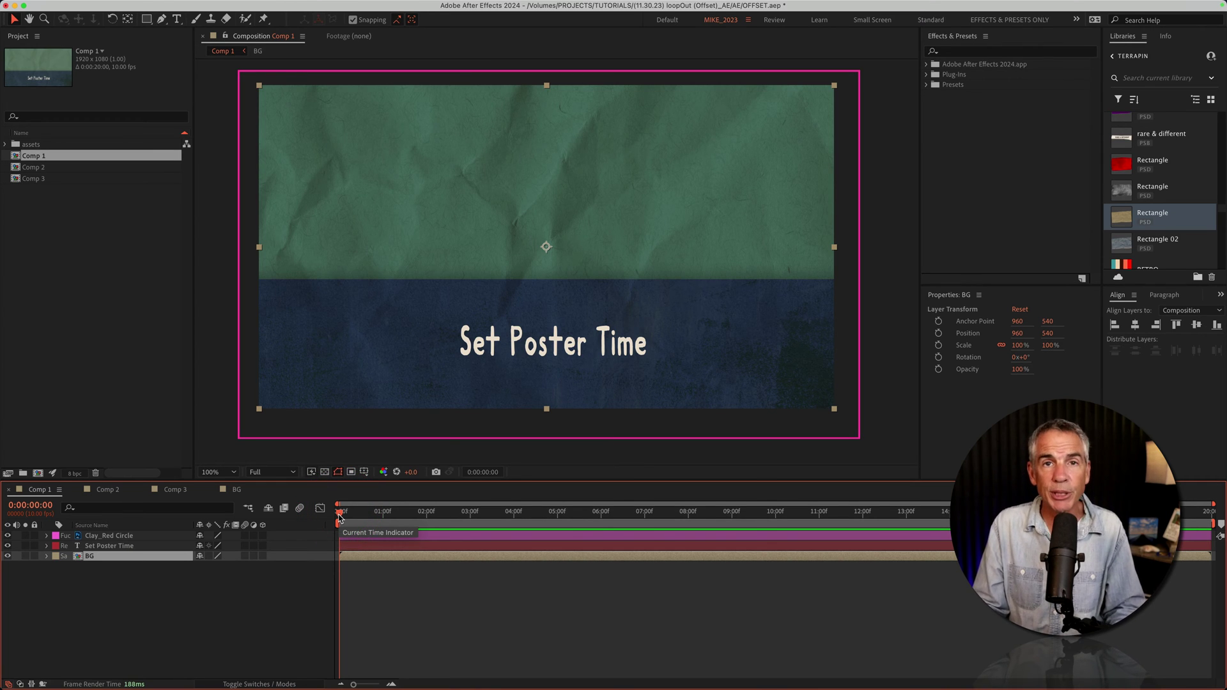
# Step: Deselect BG, reselect Comp 1, and move to about four seconds where the red circle appears
pyautogui.click(111, 613)
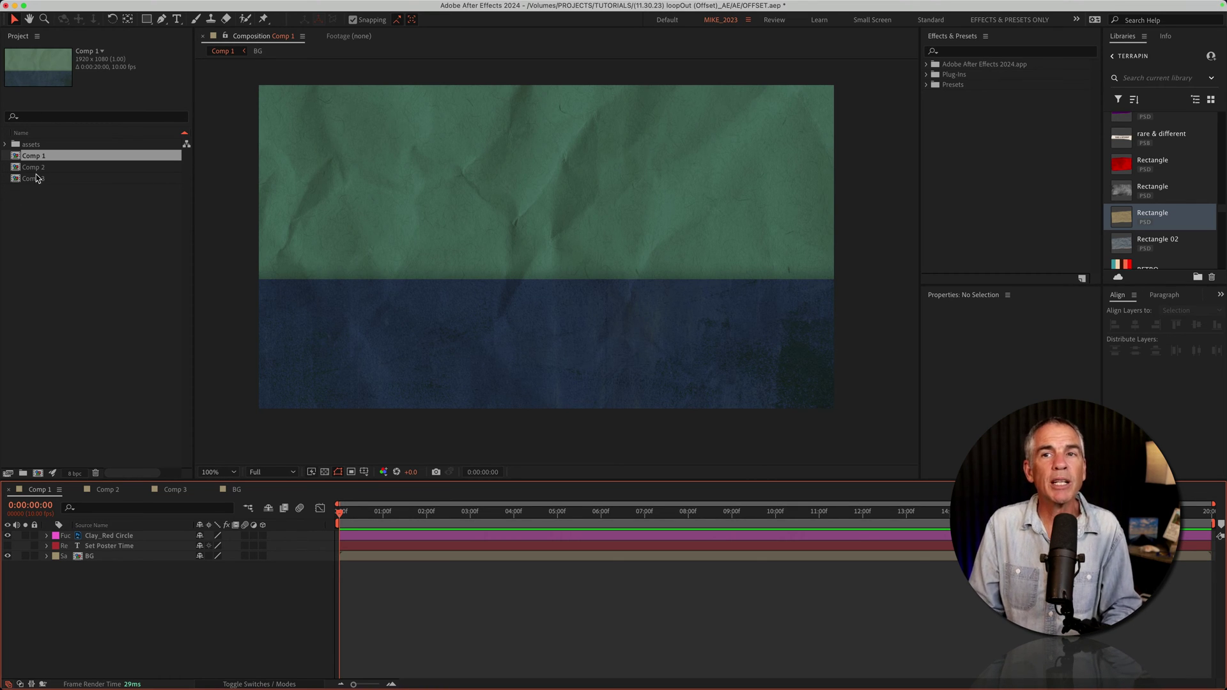
pyautogui.click(47, 279)
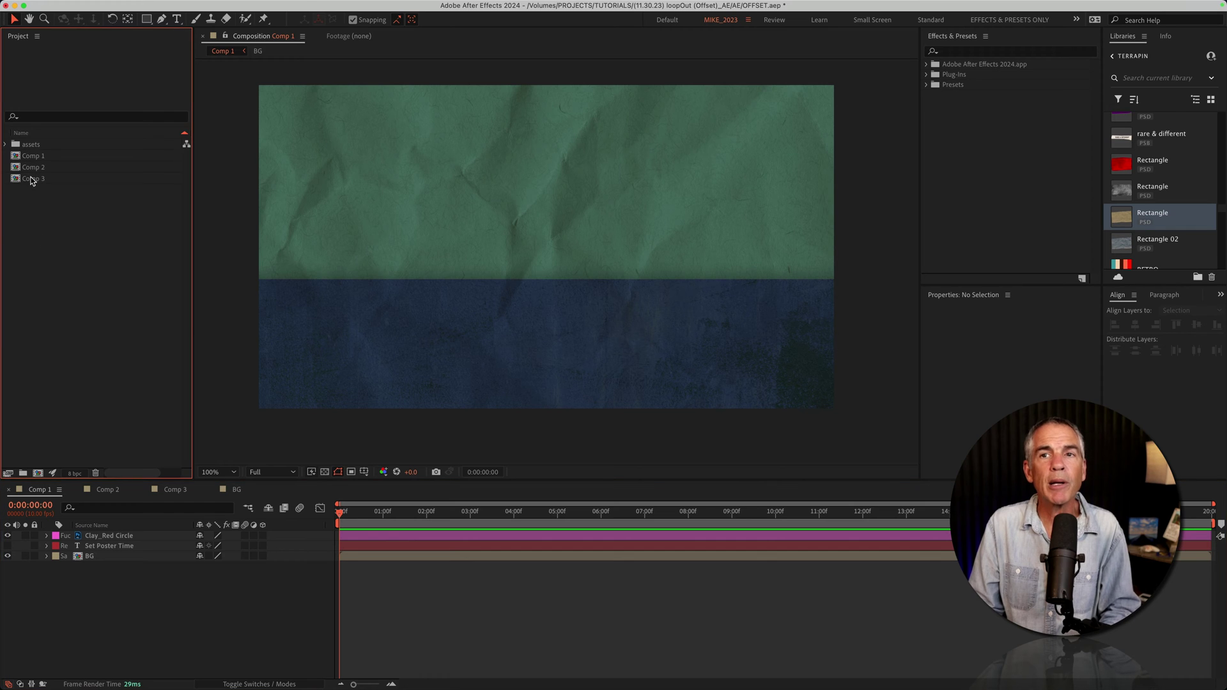
pyautogui.click(82, 177)
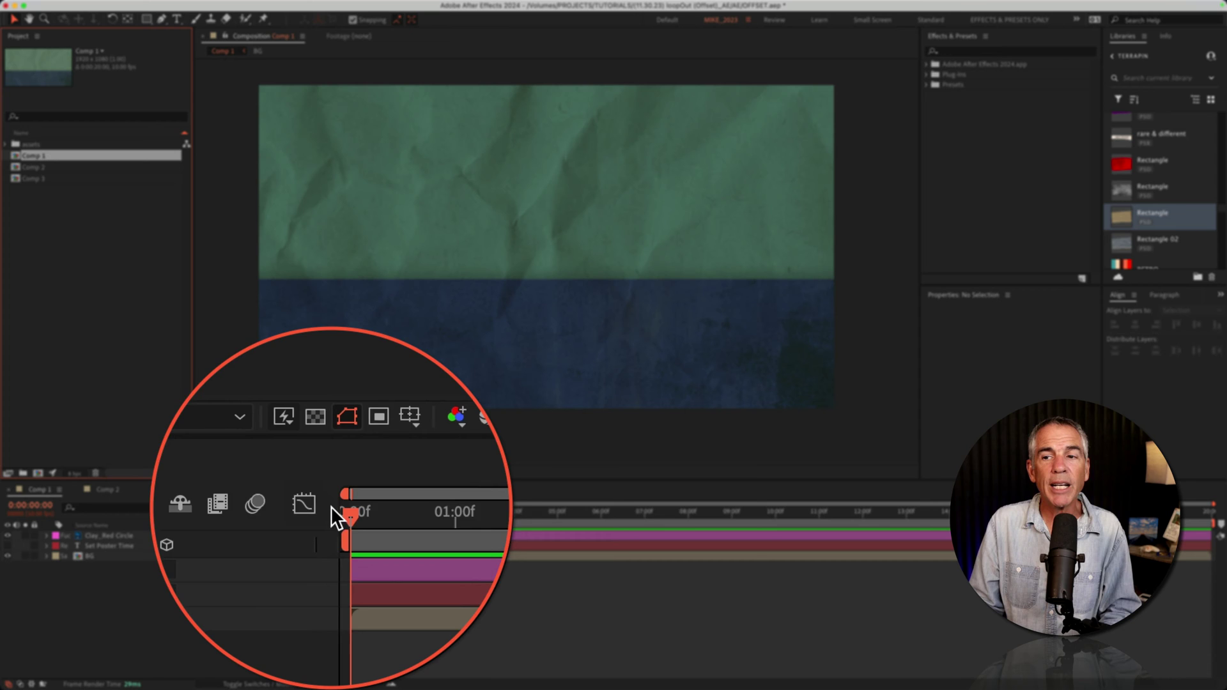
pyautogui.moveTo(338, 506); pyautogui.dragTo(526, 514)
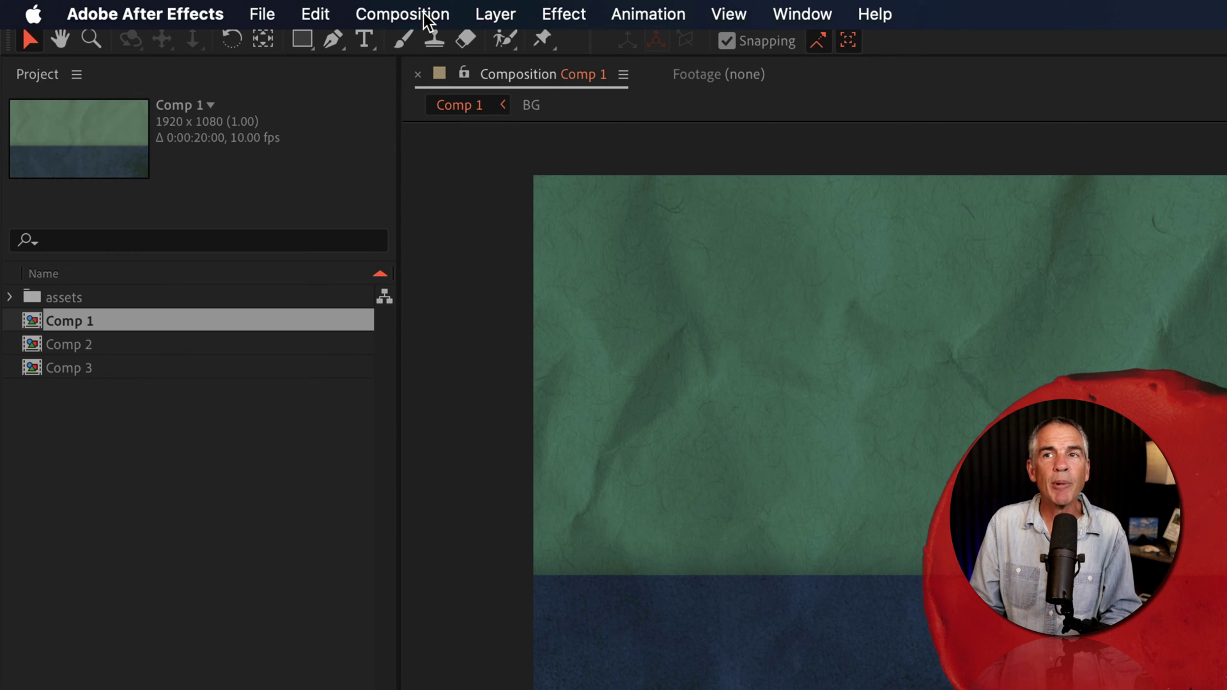
# Step: Set Comp 1's poster time to the red-circle frame and reselect Comp 1 to refresh its thumbnail
pyautogui.click(425, 18)
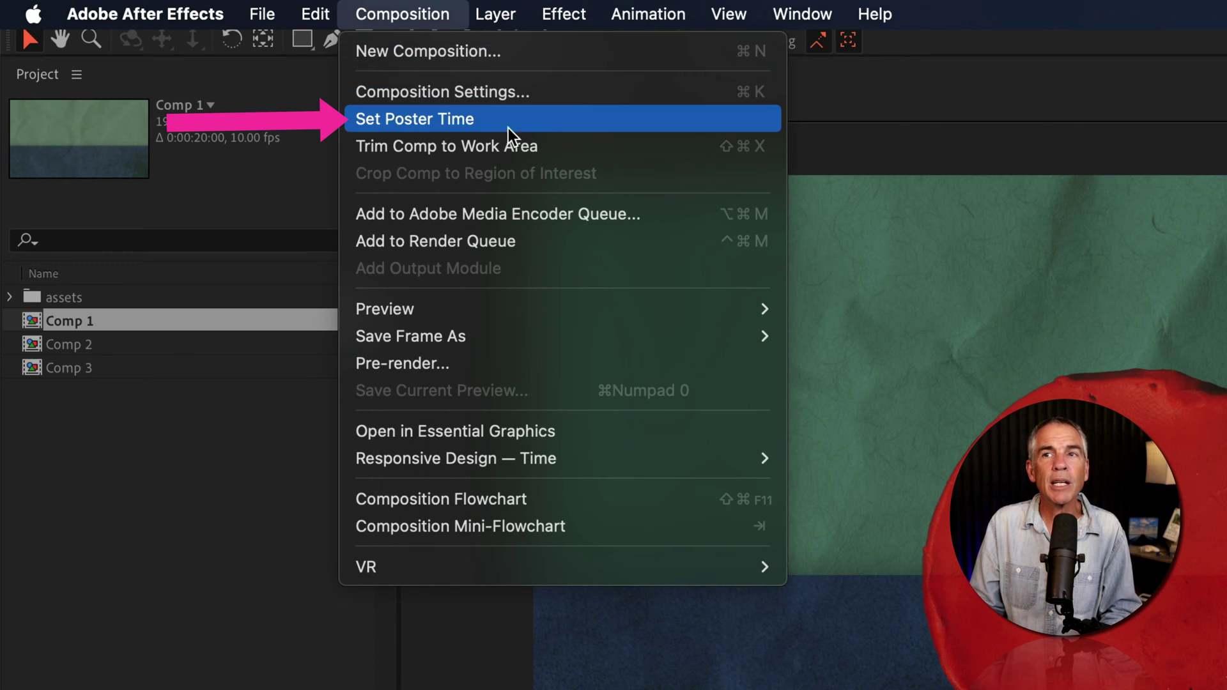
pyautogui.click(559, 126)
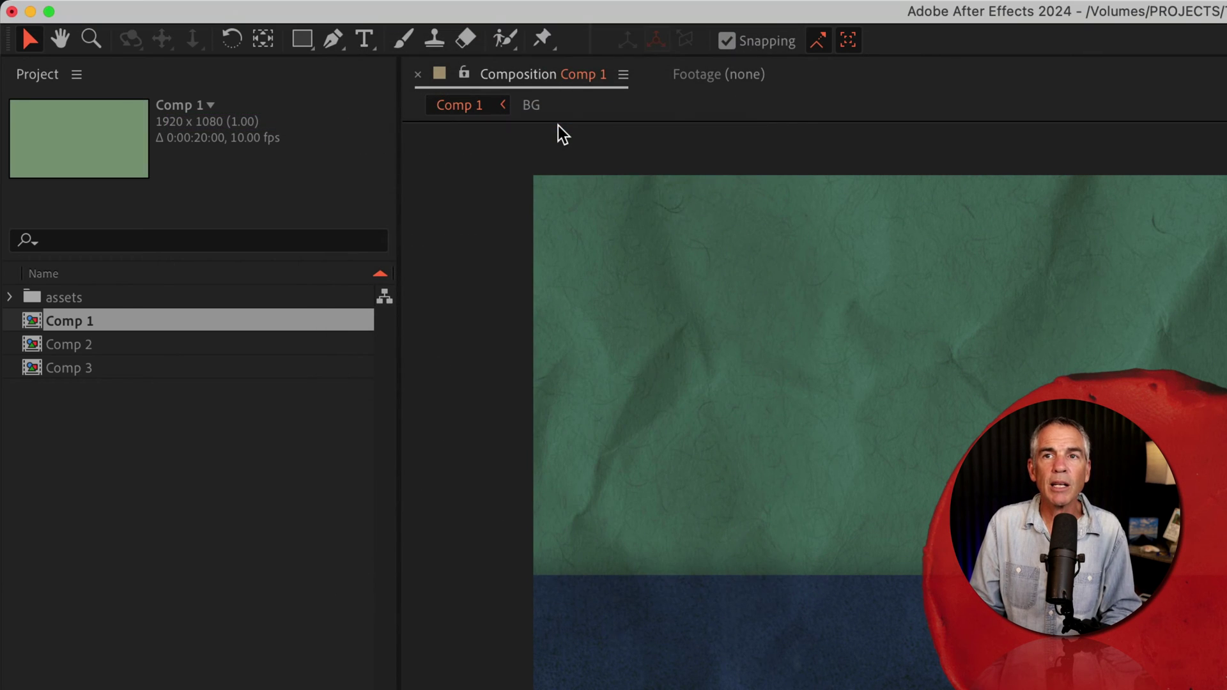
pyautogui.click(268, 577)
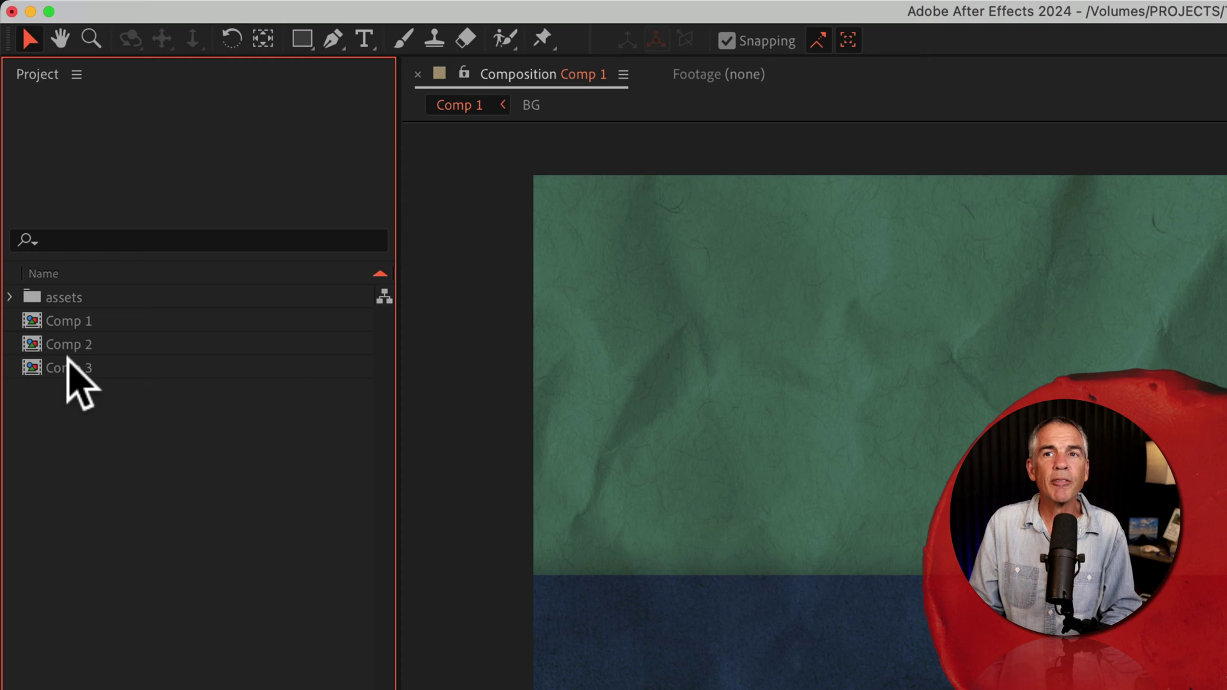
pyautogui.click(77, 321)
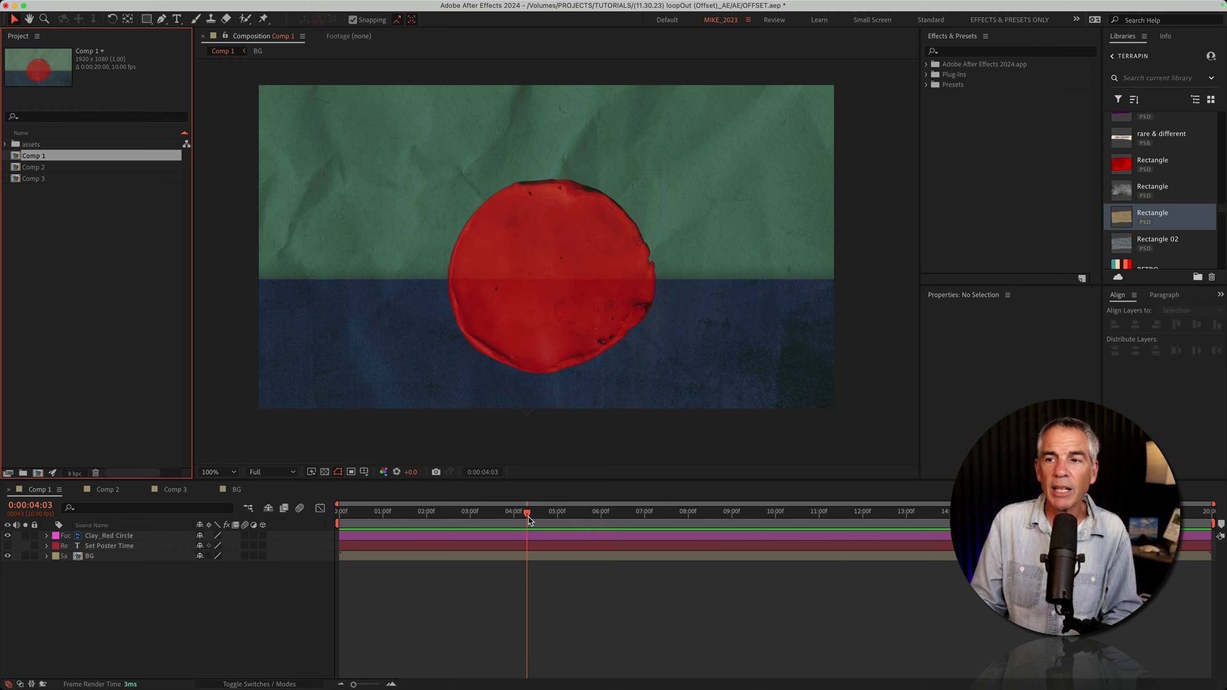
# Step: Move later into Comp 1 and set the enlarged red-circle frame as its poster time
pyautogui.moveTo(527, 513); pyautogui.dragTo(775, 543)
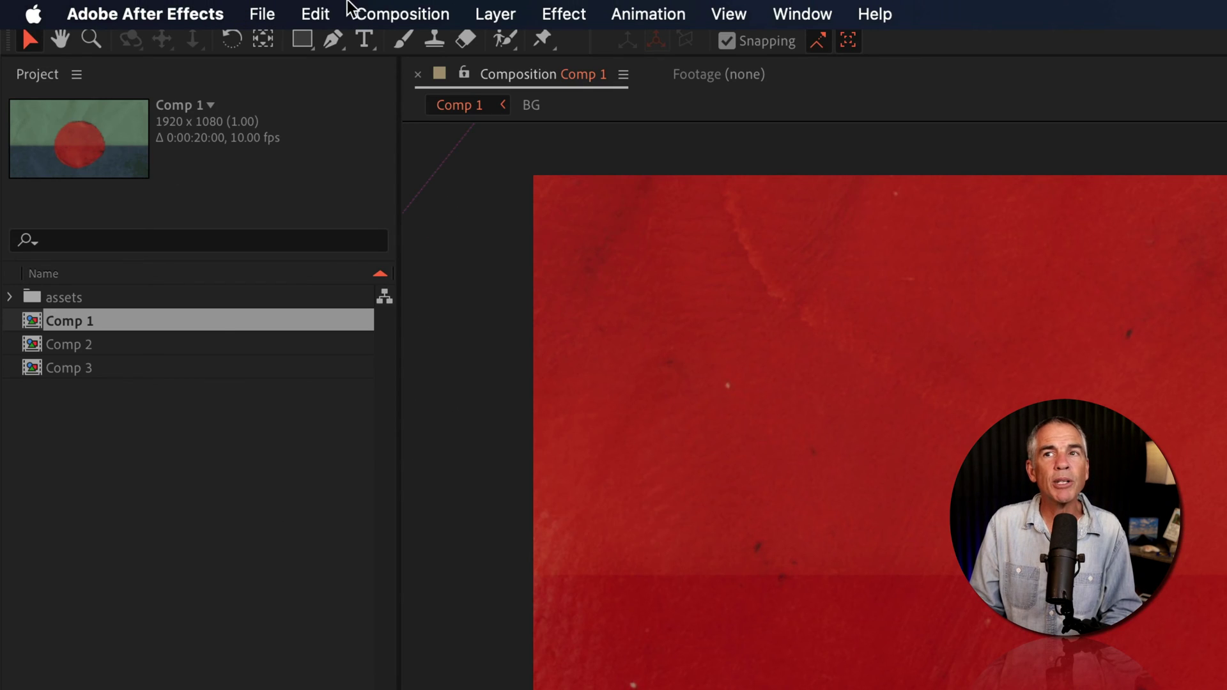
pyautogui.click(392, 13)
pyautogui.click(429, 126)
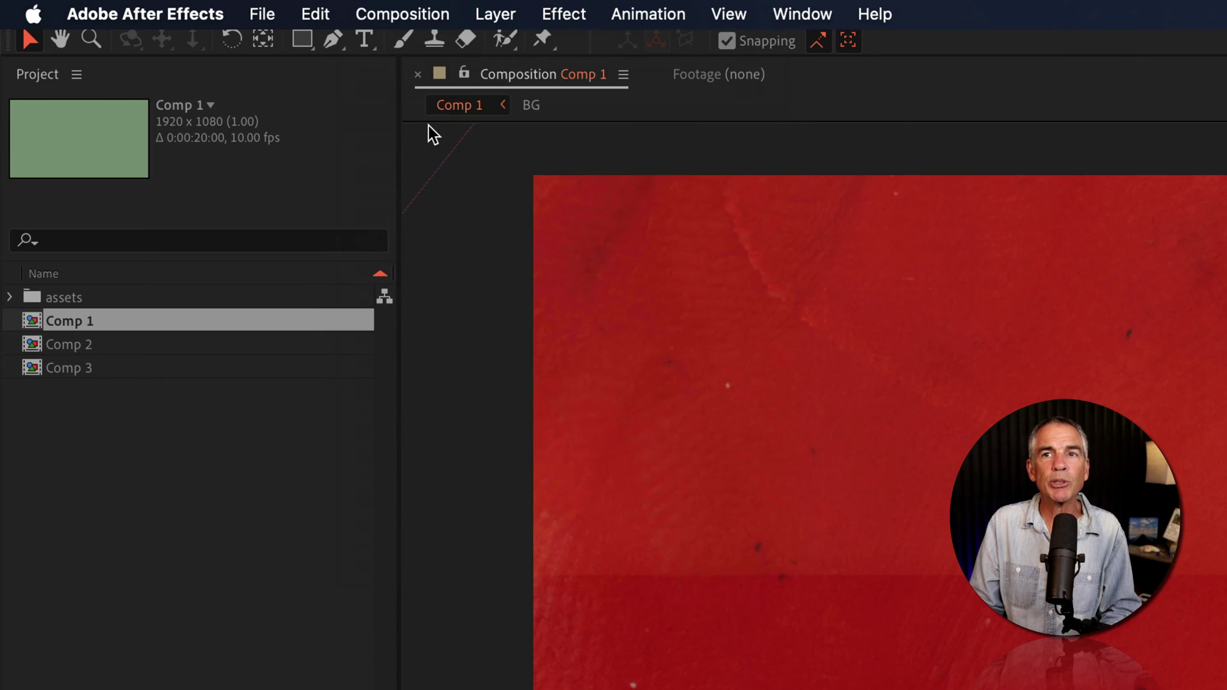
pyautogui.click(135, 595)
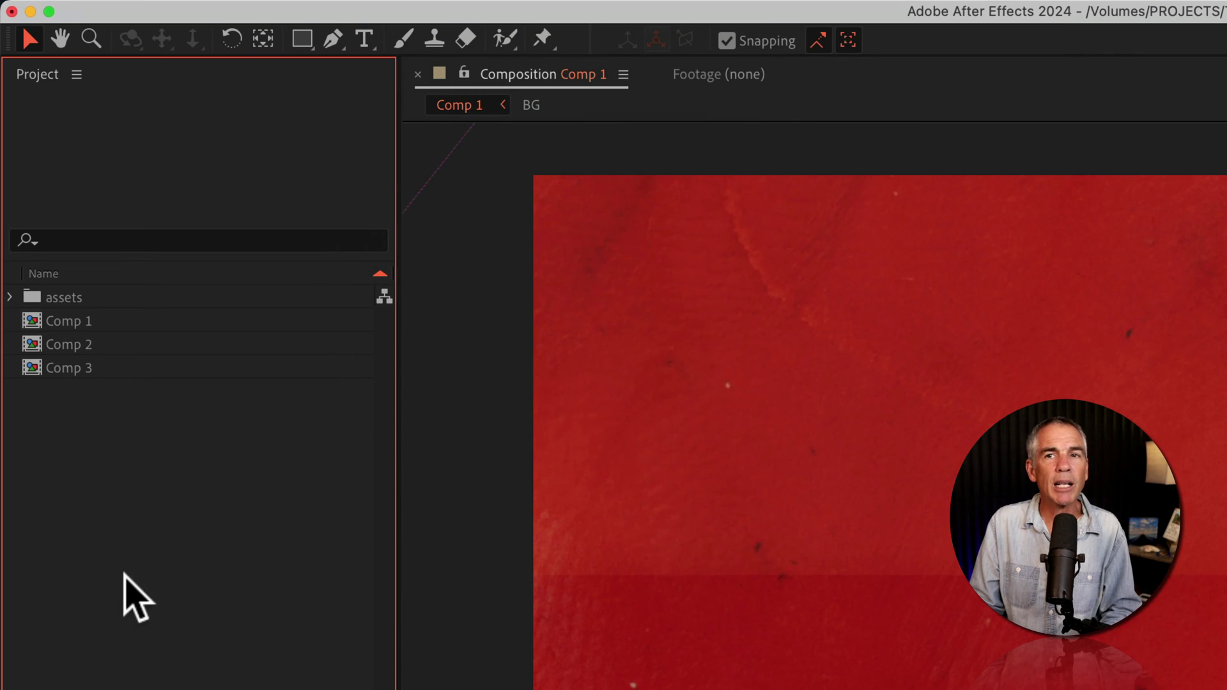
pyautogui.click(77, 323)
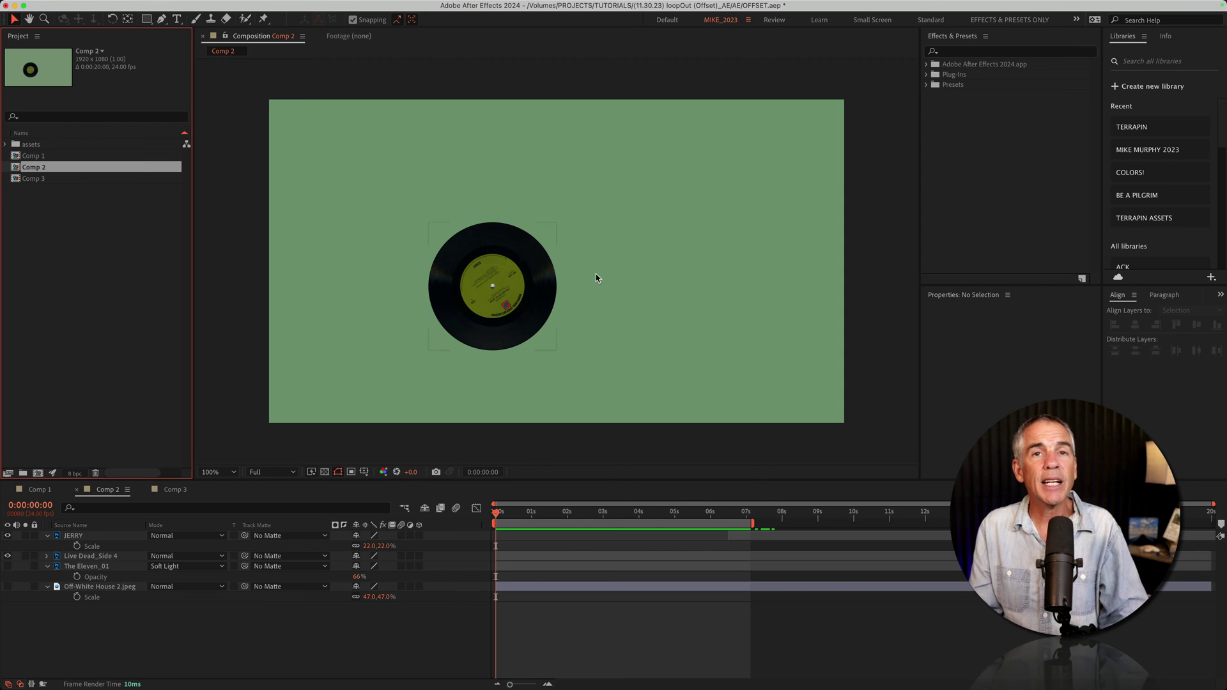
# Step: Check Comp 2's background color without changes, then turn on the viewer's transparency grid
pyautogui.press('super+k')
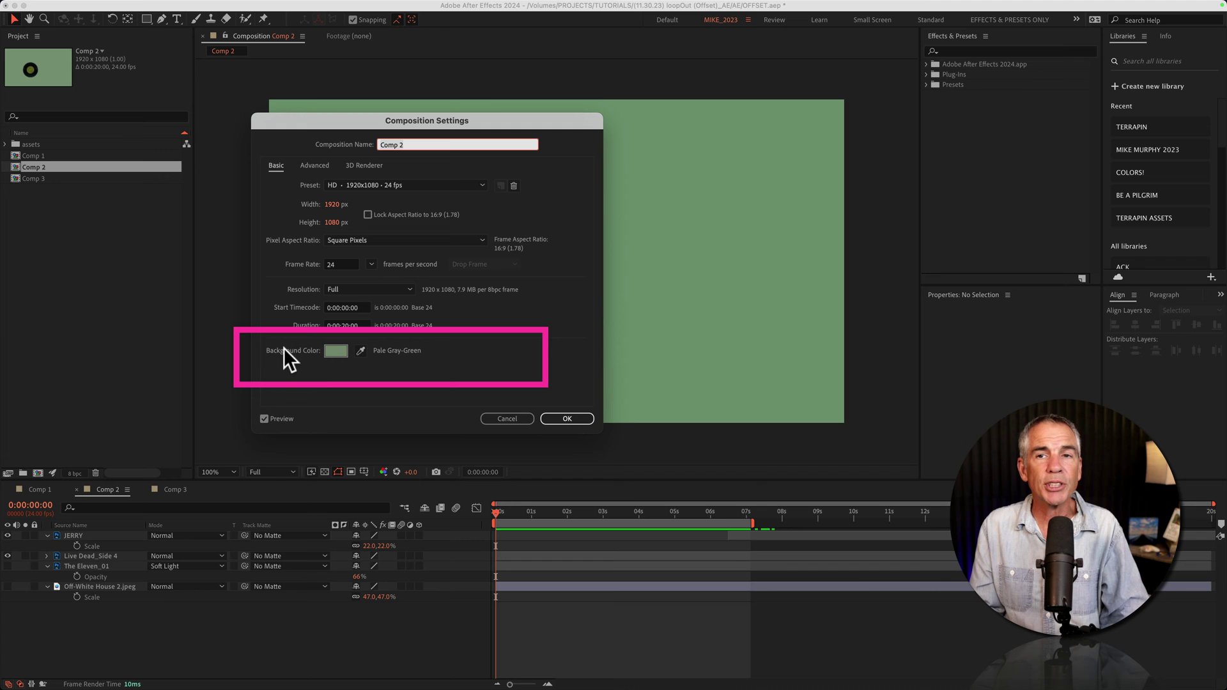
pyautogui.click(499, 418)
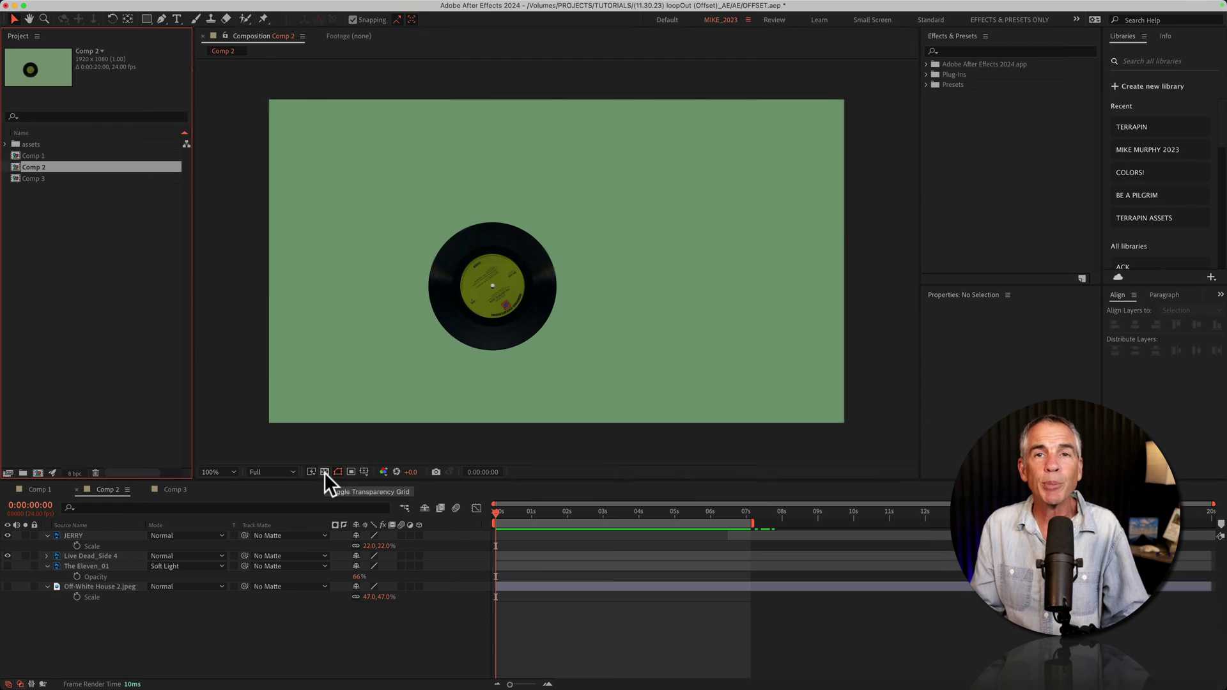
pyautogui.click(325, 471)
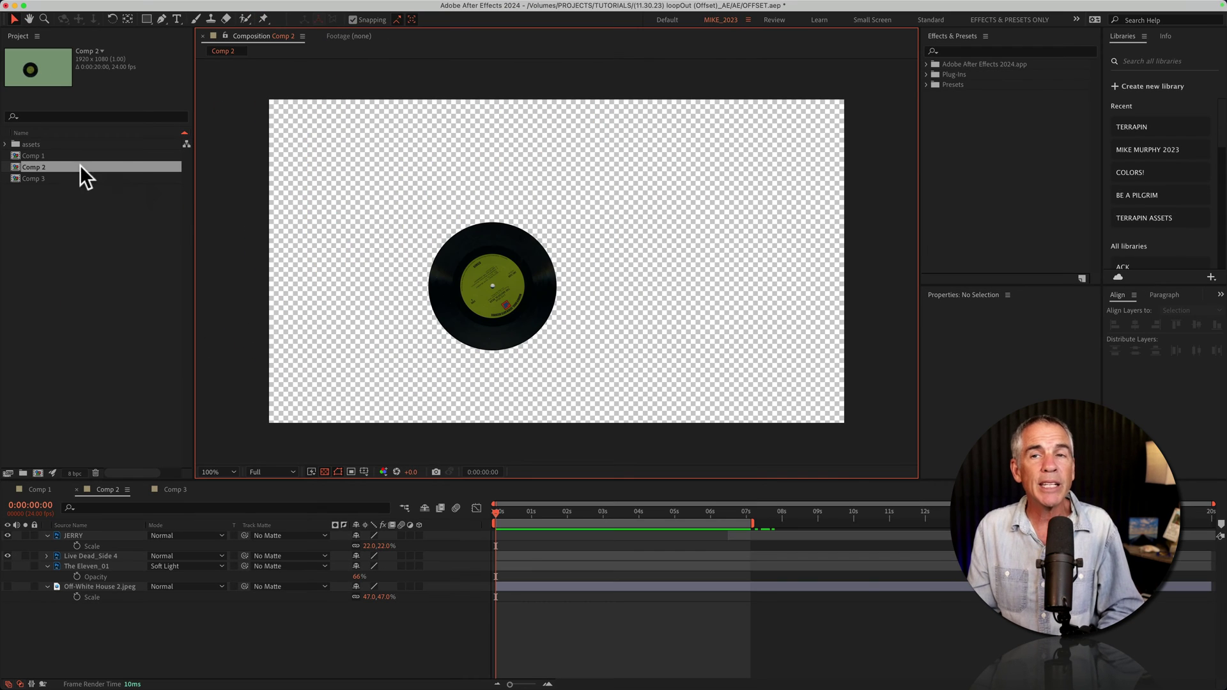
pyautogui.click(37, 172)
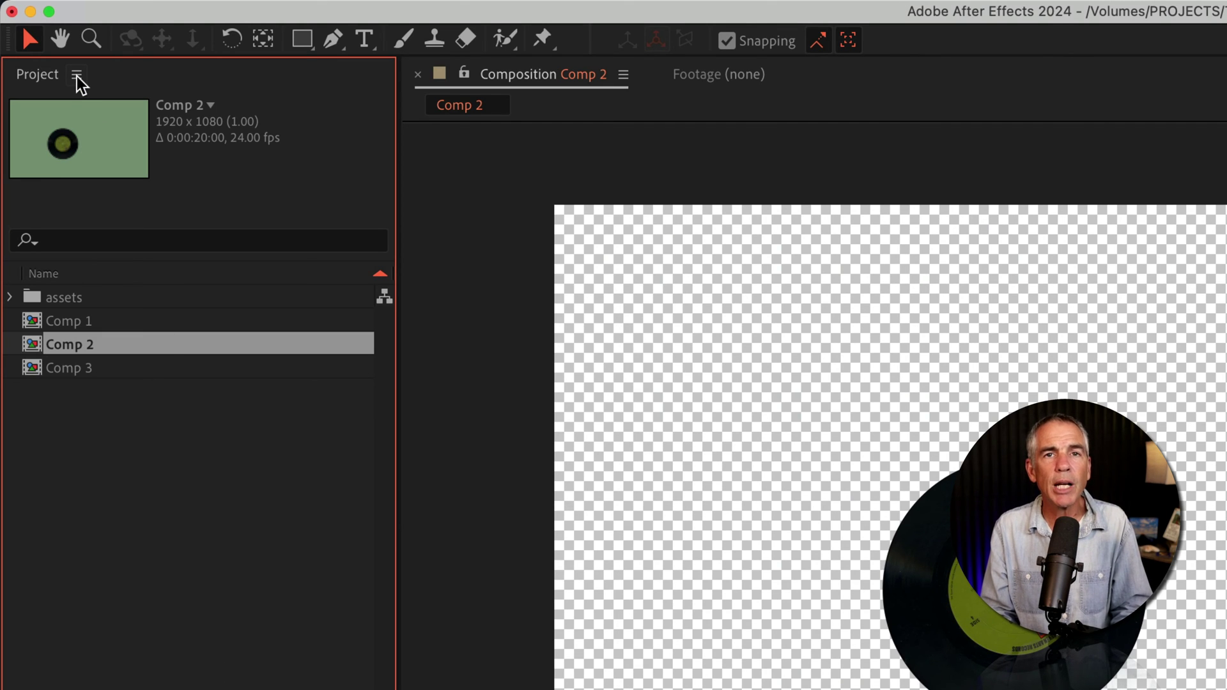
# Step: Enable Thumbnail Transparency Grid in the Project panel menu and reselect Comp 2 to refresh it
pyautogui.click(78, 76)
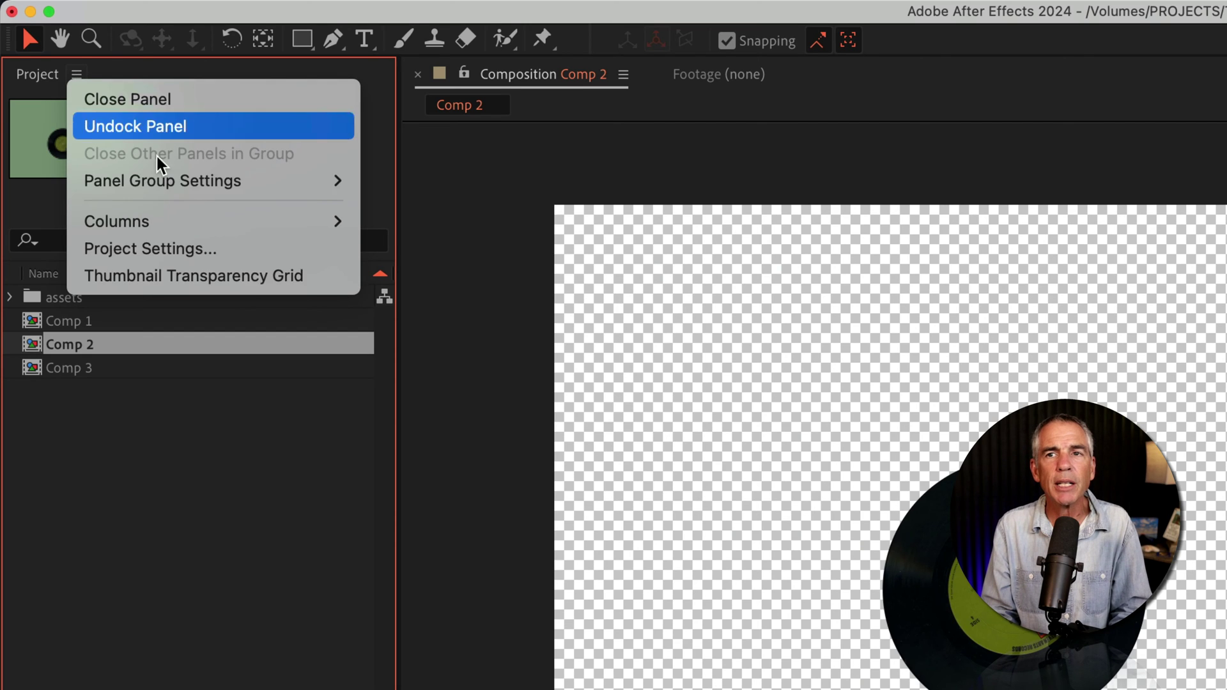
pyautogui.click(324, 275)
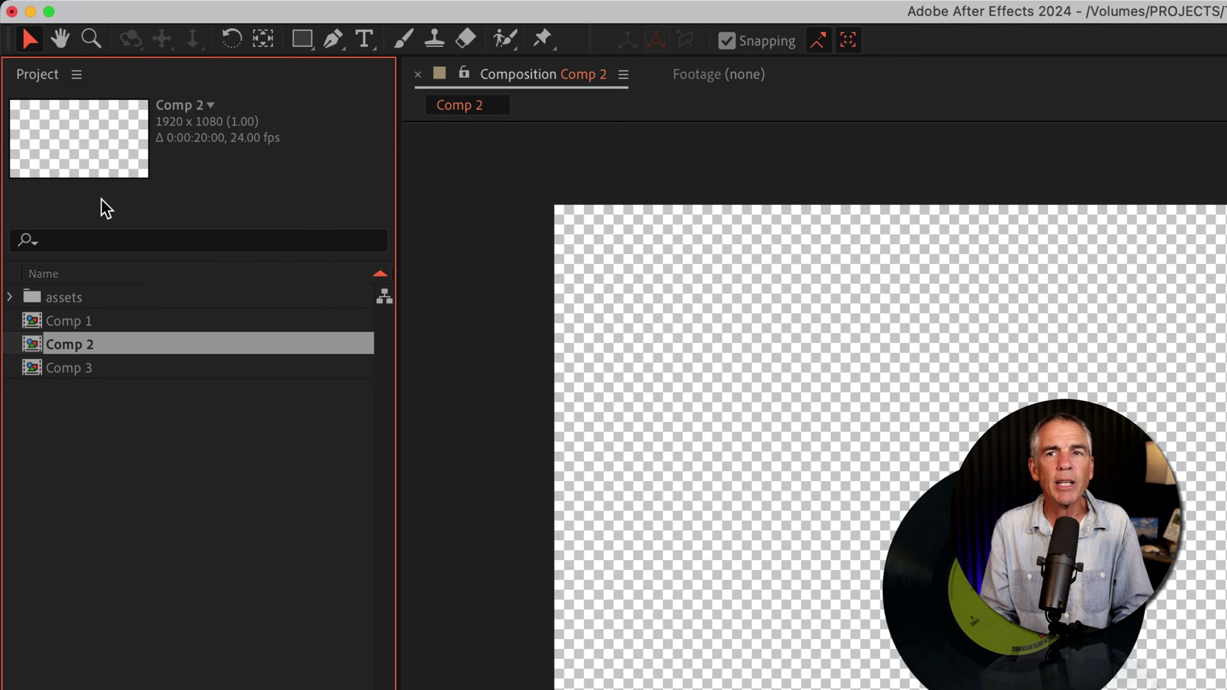
pyautogui.click(95, 519)
pyautogui.click(73, 348)
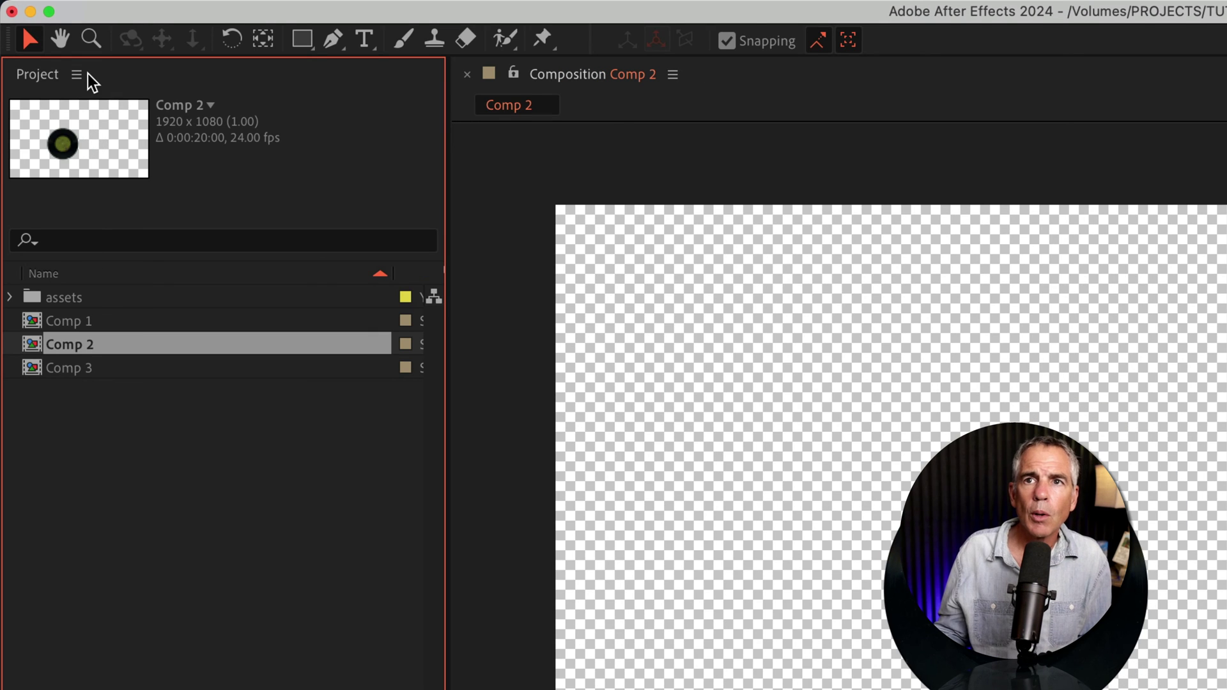
# Step: Close the Project panel menu without changes and select Comp 1
pyautogui.click(77, 73)
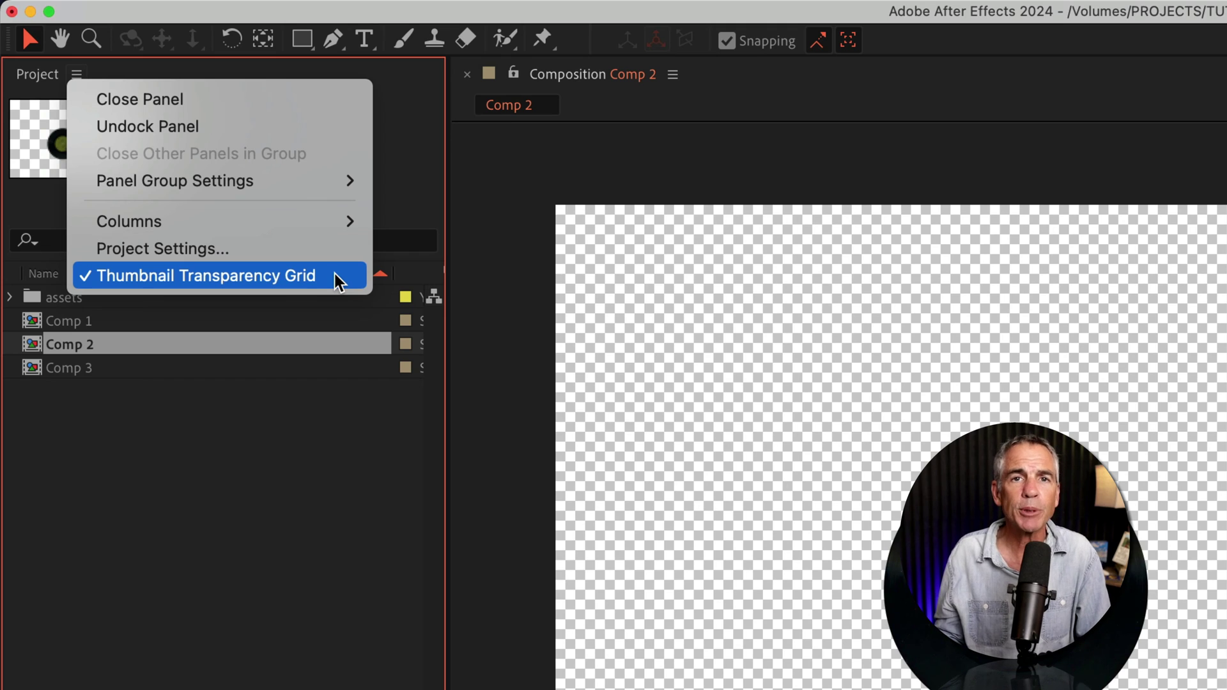
pyautogui.click(254, 478)
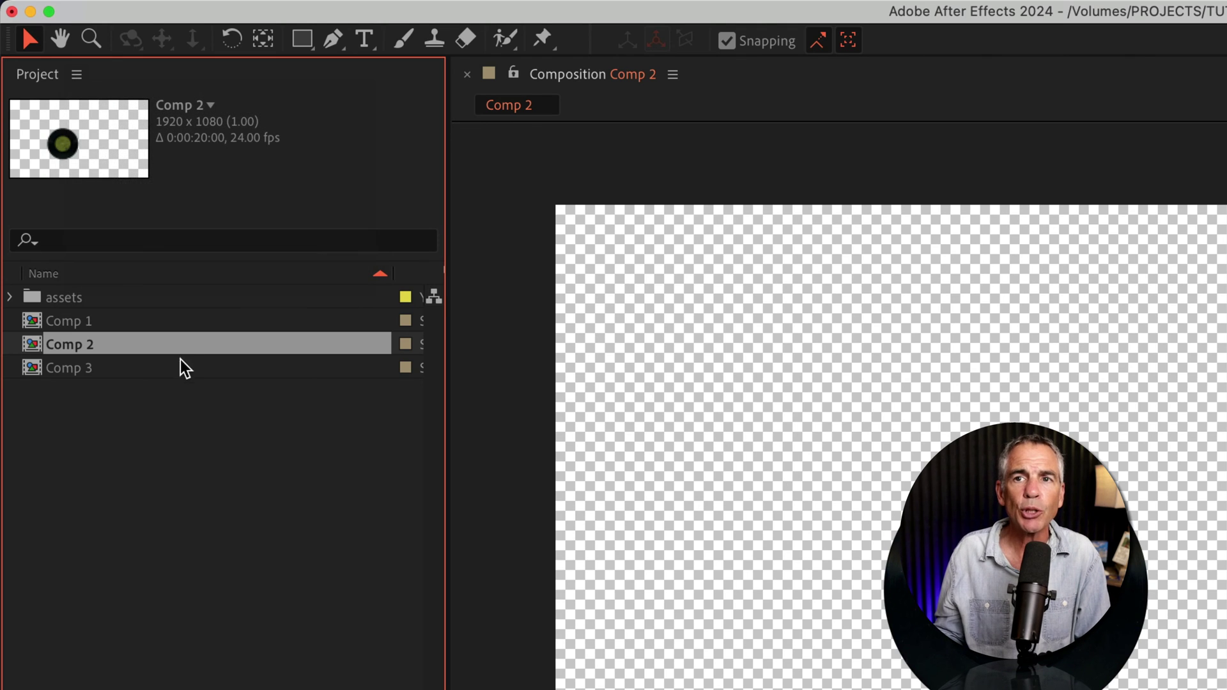
pyautogui.click(189, 325)
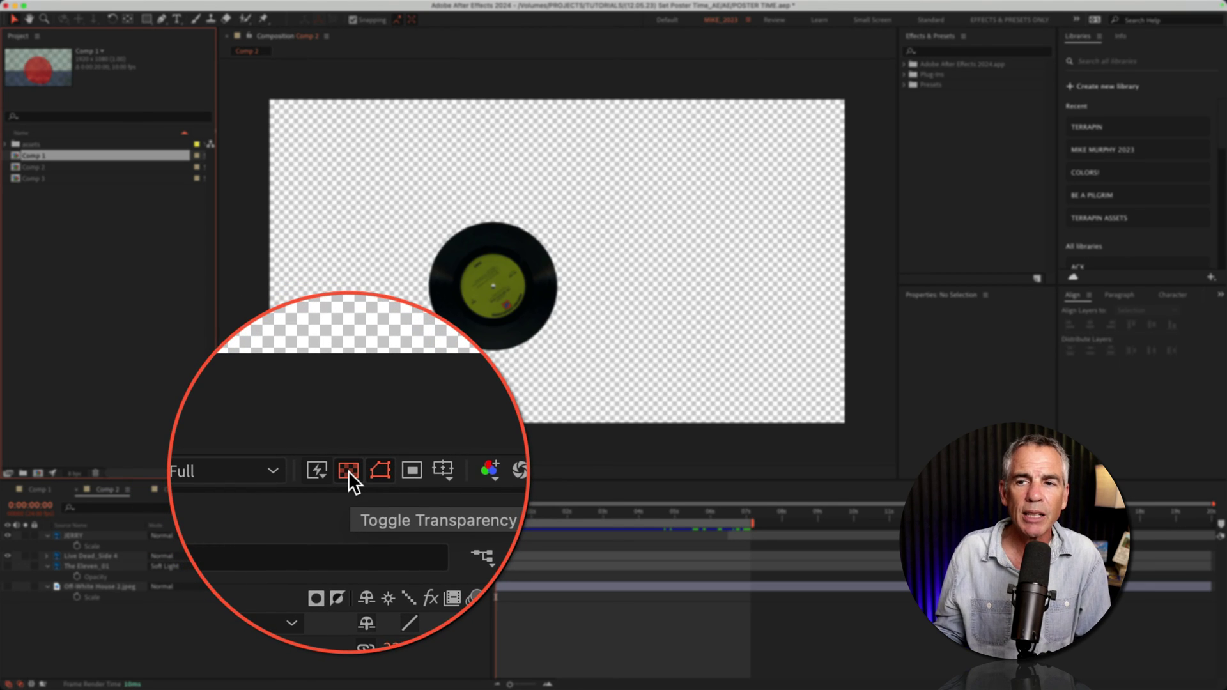
# Step: Turn off the viewer transparency grid and uncheck Thumbnail Transparency Grid in the Project panel menu
pyautogui.click(349, 470)
pyautogui.click(85, 93)
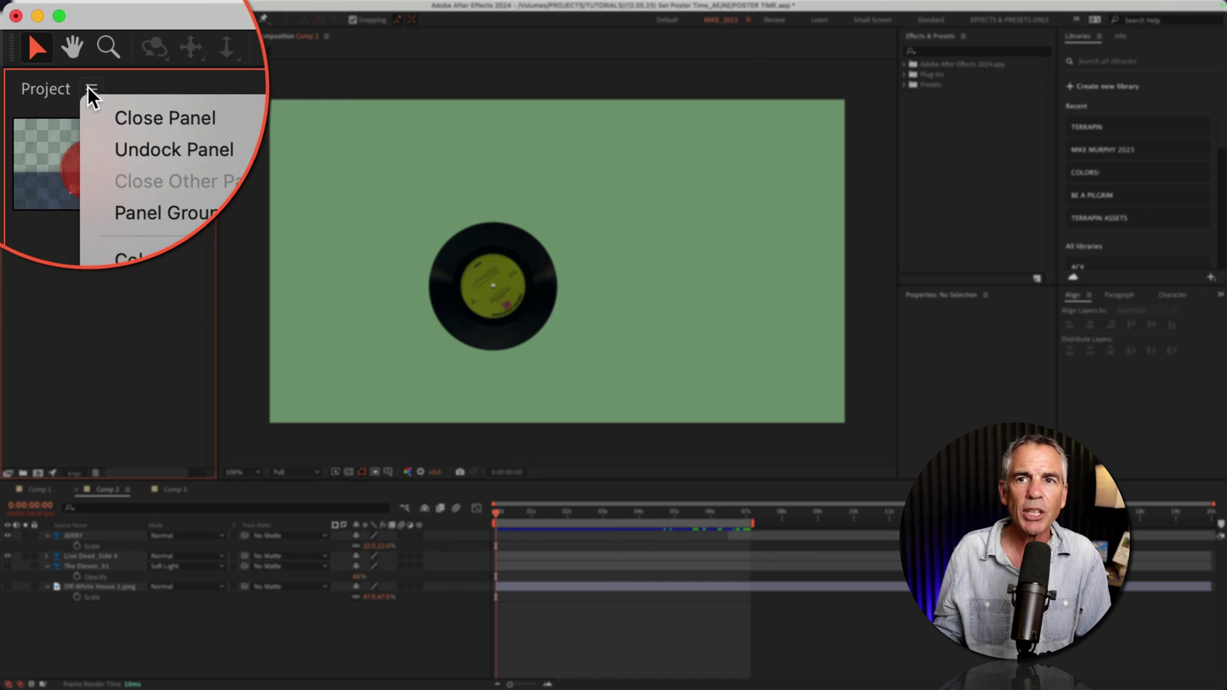
pyautogui.click(182, 181)
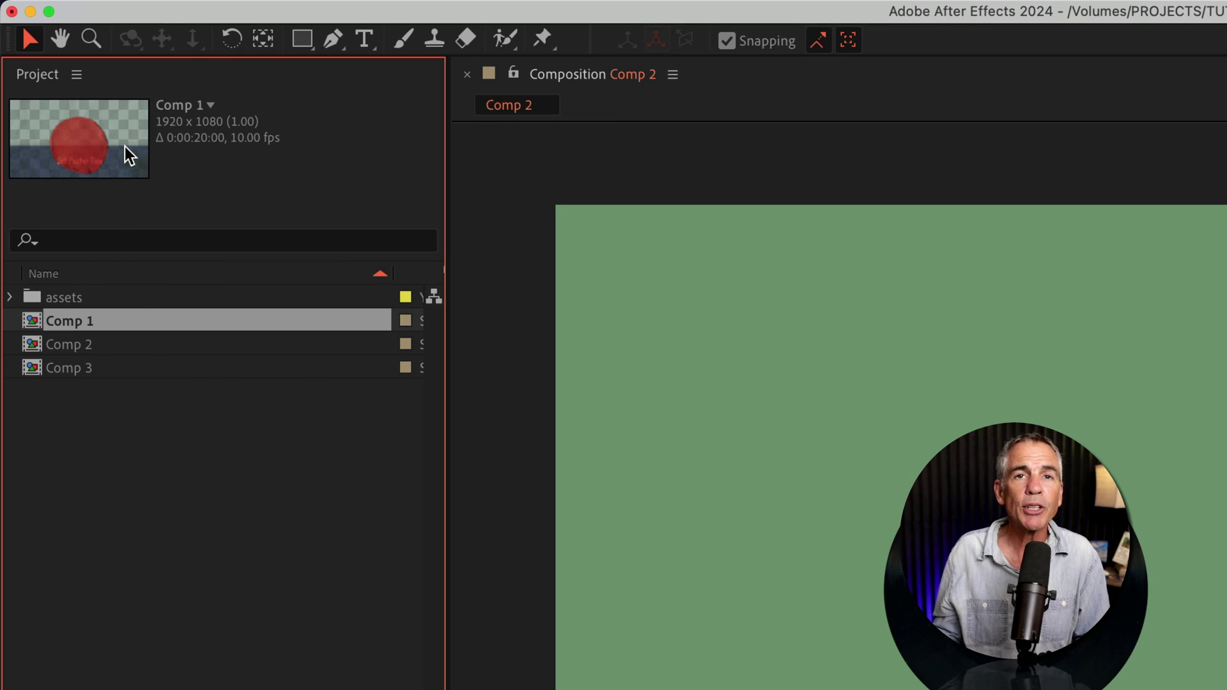
pyautogui.click(77, 75)
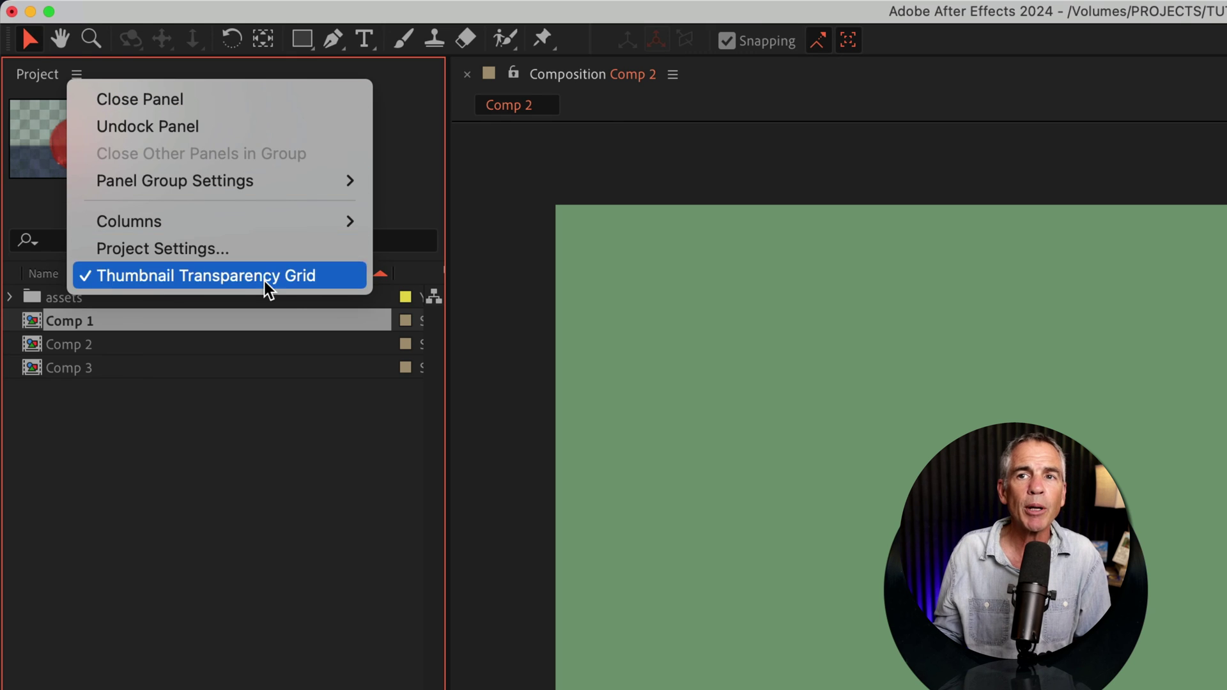
pyautogui.click(323, 273)
pyautogui.click(78, 75)
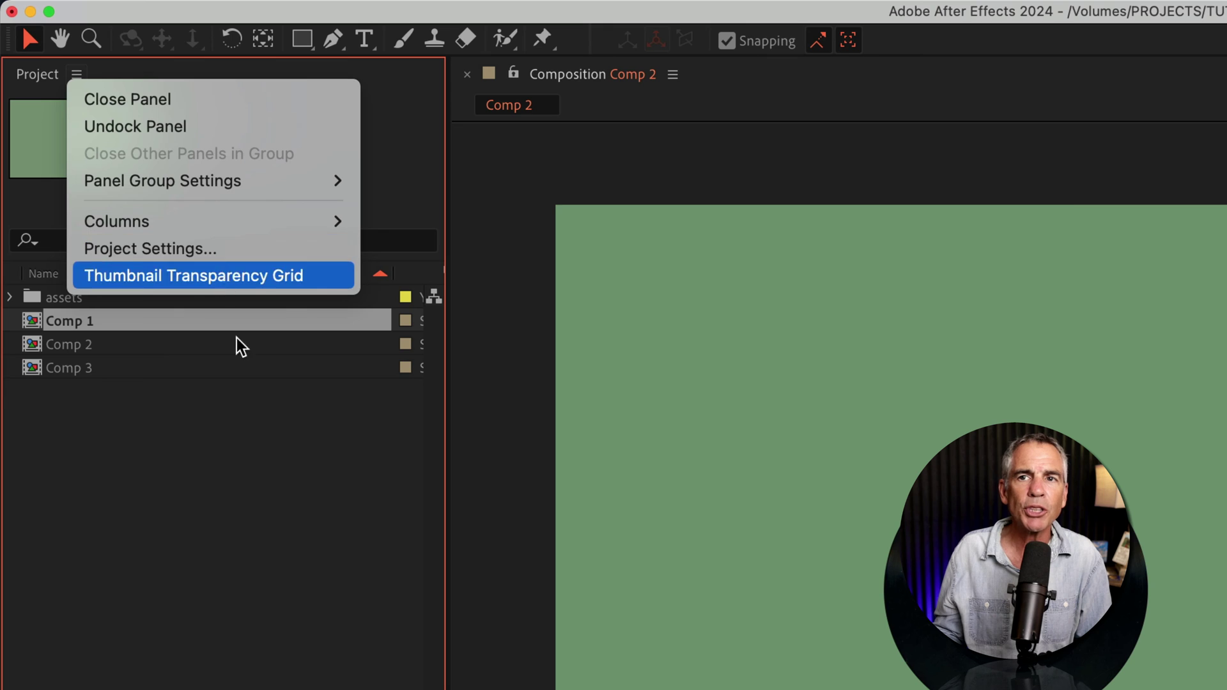
pyautogui.click(155, 459)
# Step: Reselect Comp 1, Comp 2 and Comp 3 to check their solid-background thumbnails
pyautogui.click(89, 397)
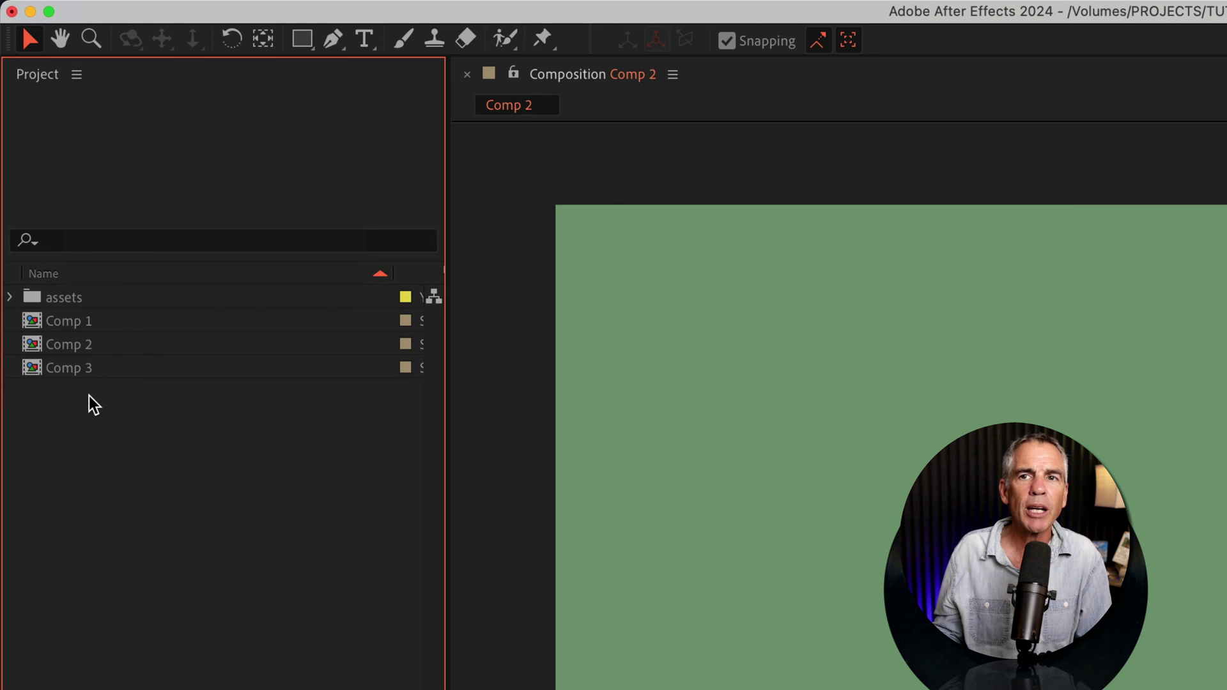
pyautogui.click(91, 327)
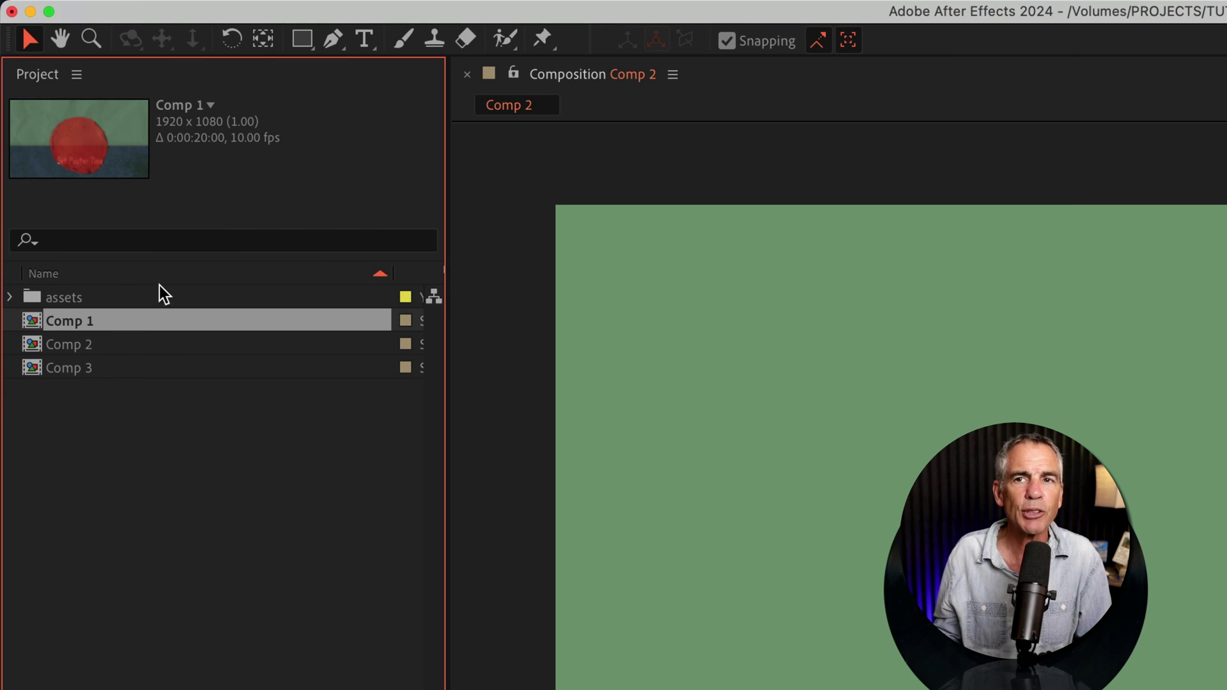
pyautogui.click(158, 347)
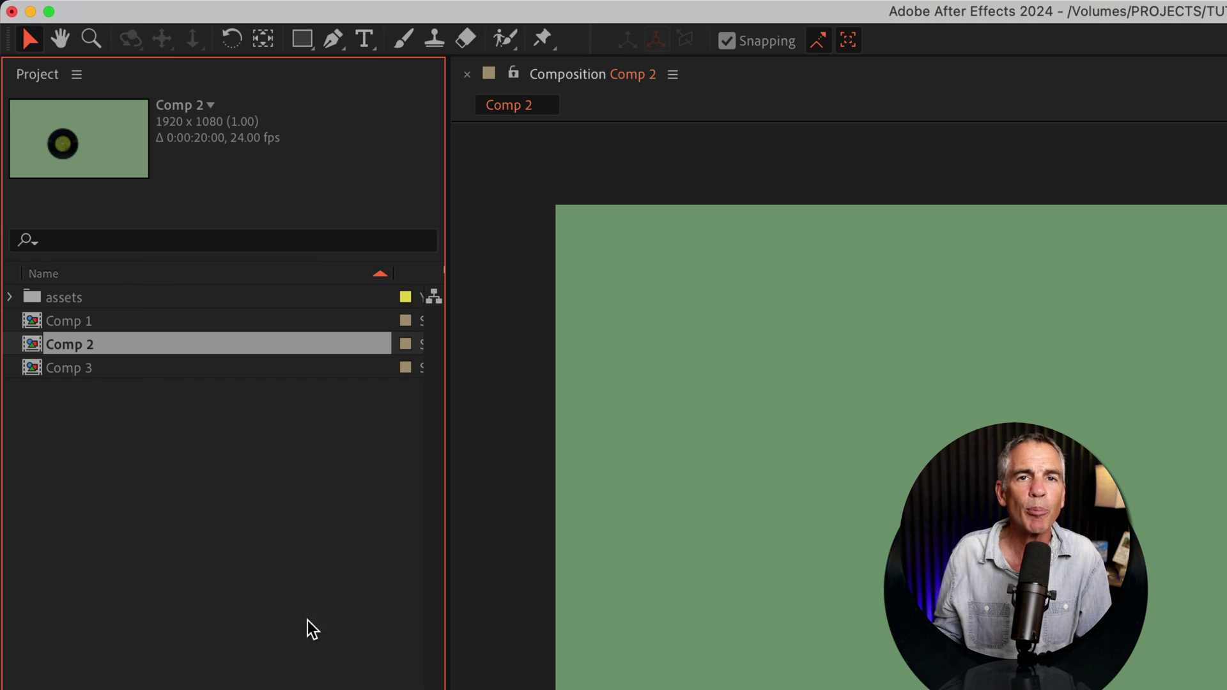
pyautogui.press('Down')
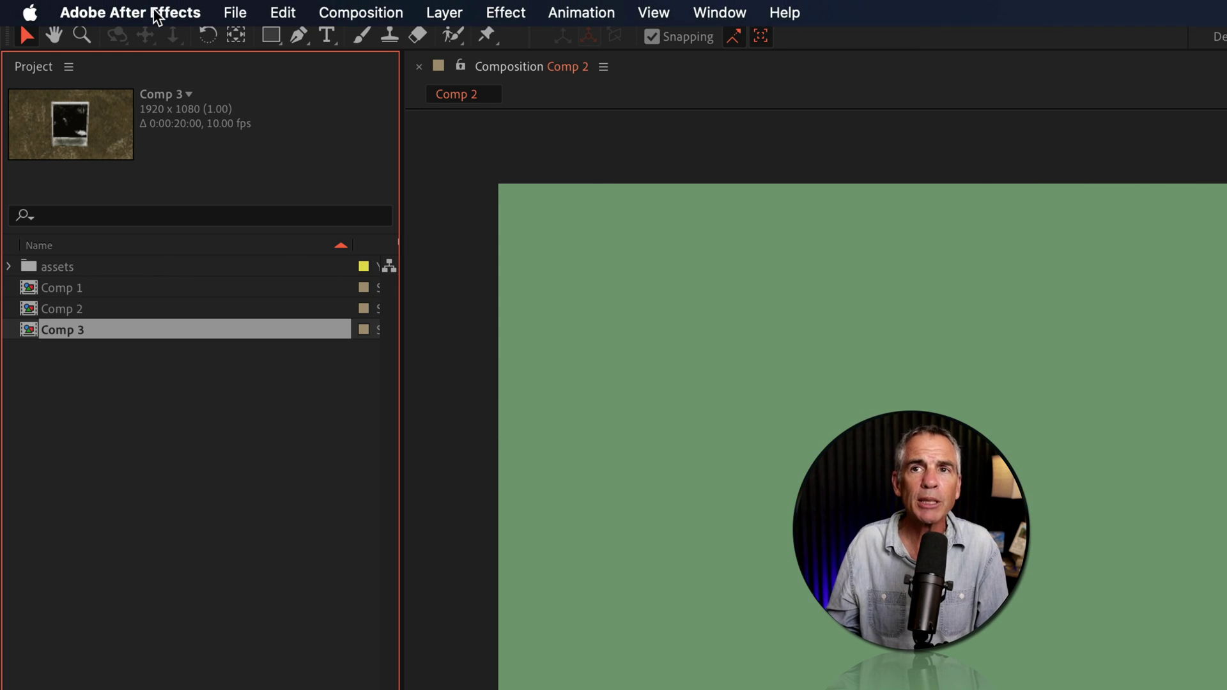
# Step: Enable Disable Thumbnails in Project Panel in the Display preferences
pyautogui.click(162, 13)
pyautogui.moveTo(93, 82)
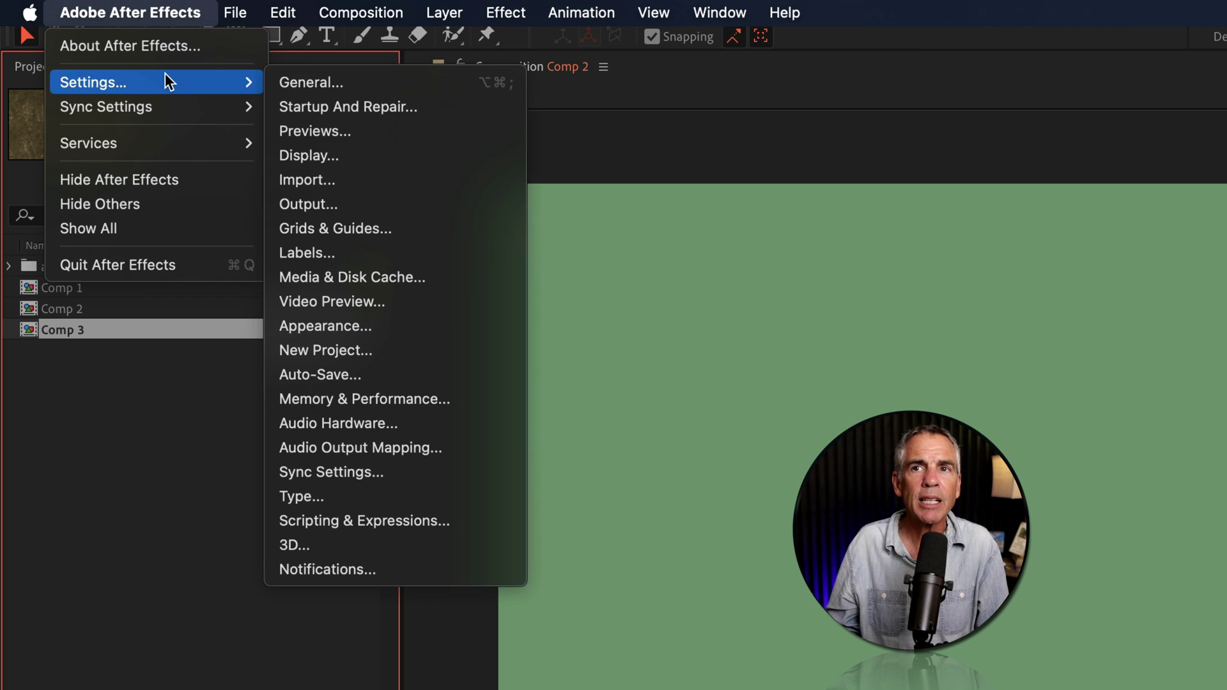
pyautogui.click(433, 156)
pyautogui.click(391, 309)
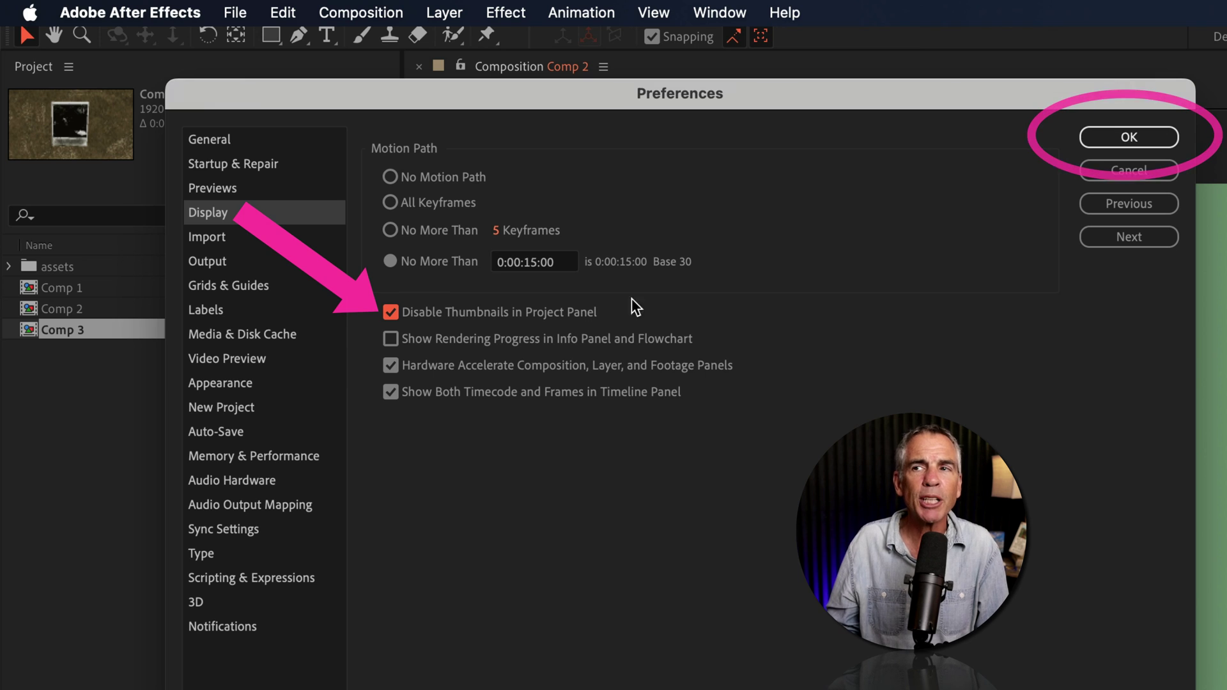
pyautogui.click(1131, 140)
# Step: Select several compositions, ending on Comp 3, to confirm their thumbnails no longer appear
pyautogui.click(128, 401)
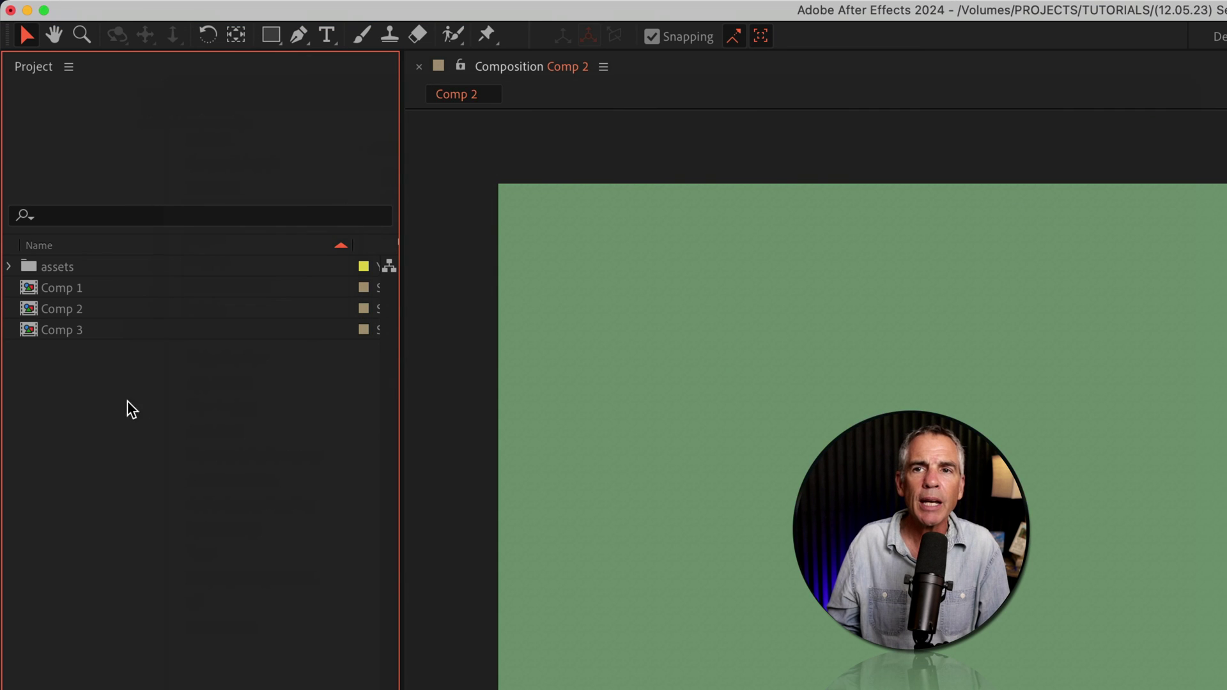
pyautogui.click(91, 310)
pyautogui.click(83, 305)
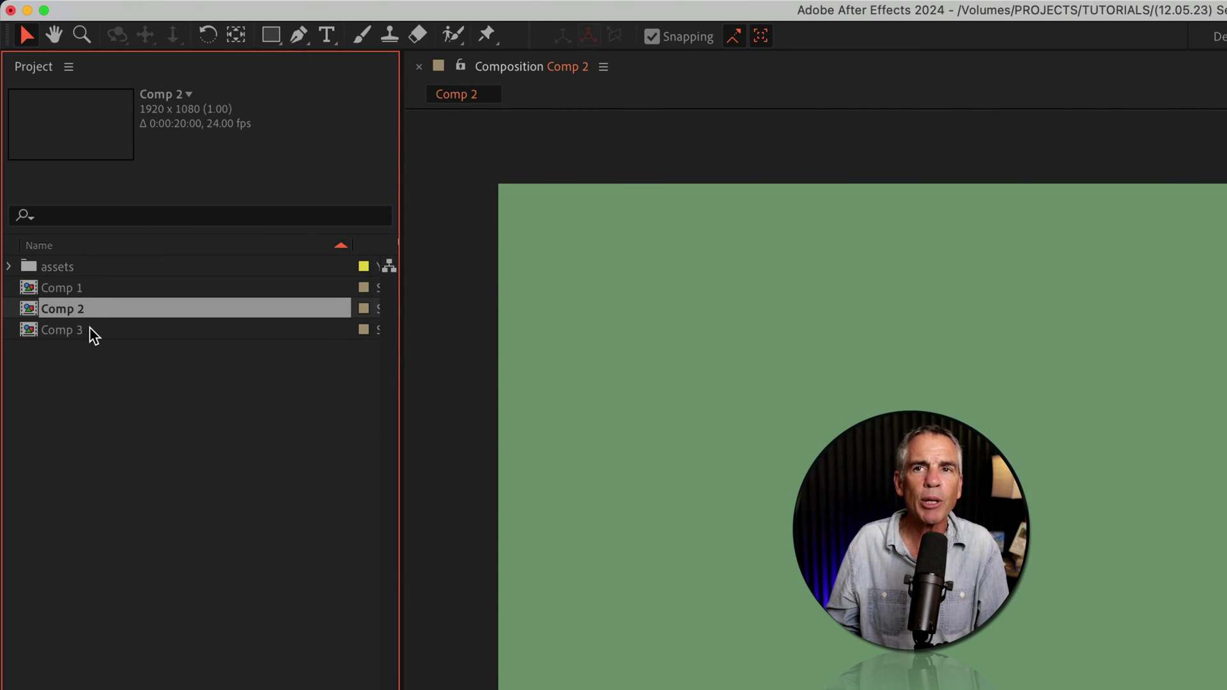
pyautogui.click(89, 327)
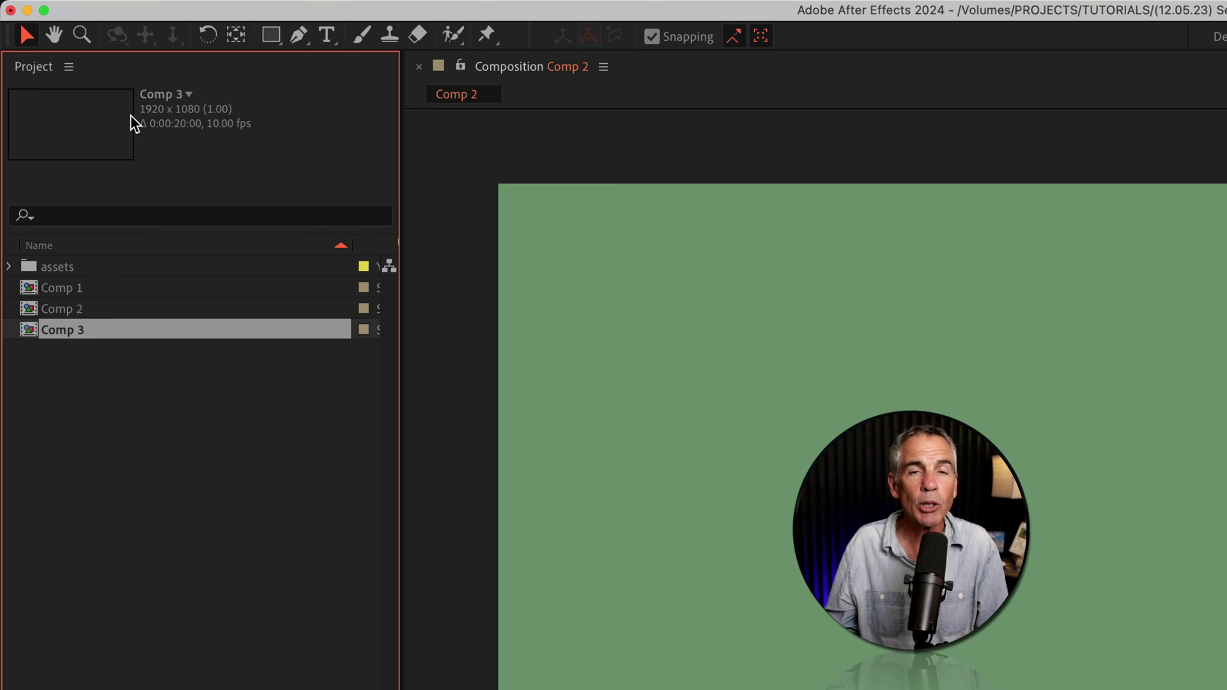